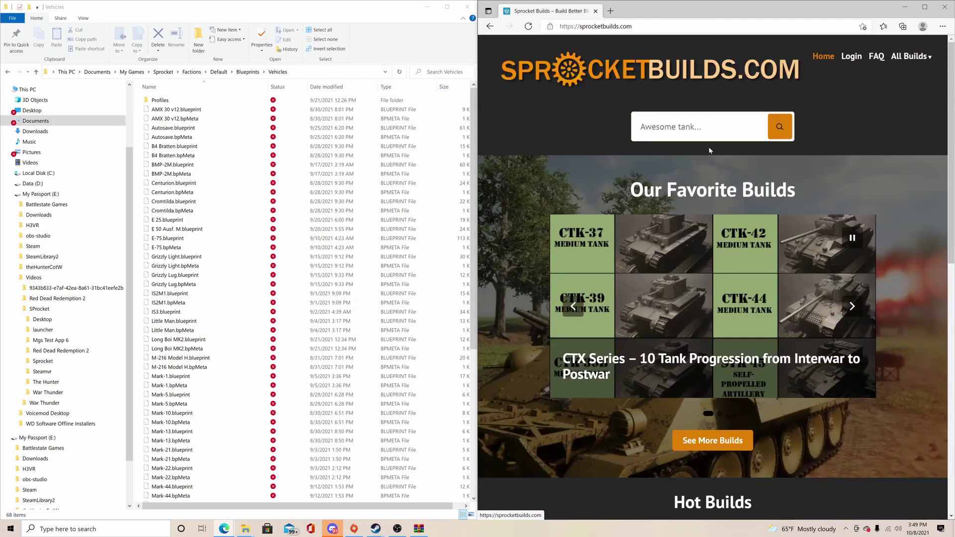
# Open the All Builds page listing every Sprocket Builds download
pyautogui.scroll(-5, 722, 288)
pyautogui.scroll(-3, 731, 294)
pyautogui.scroll(10, 737, 309)
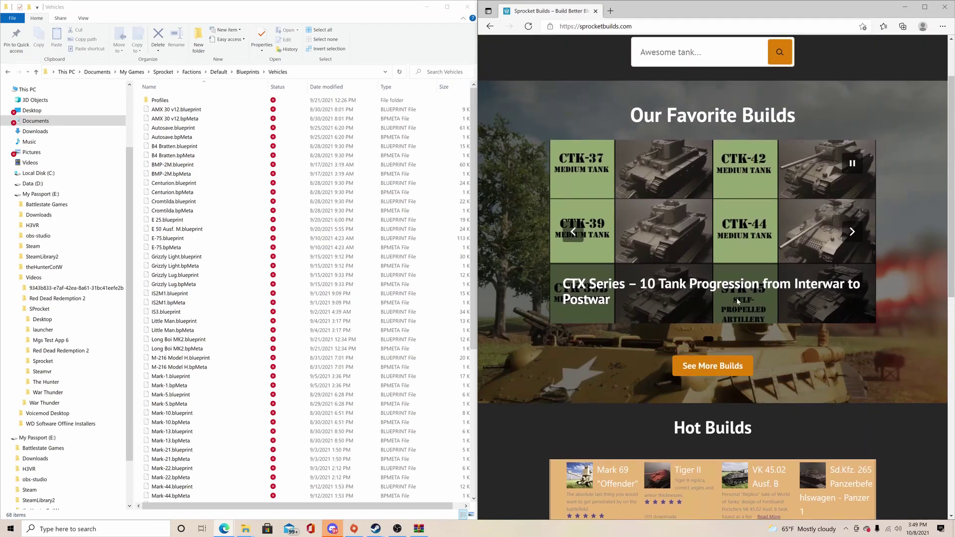
pyautogui.click(741, 445)
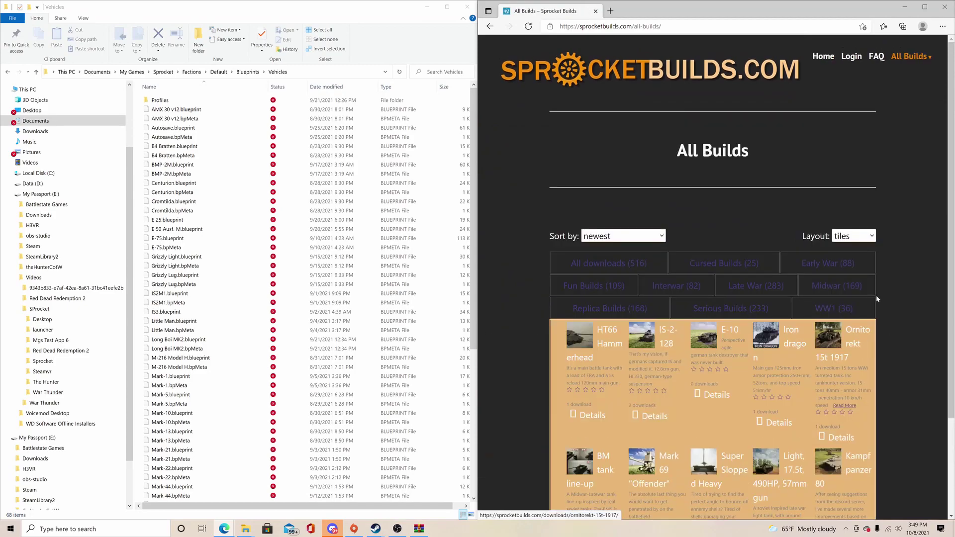
pyautogui.scroll(-3, 876, 295)
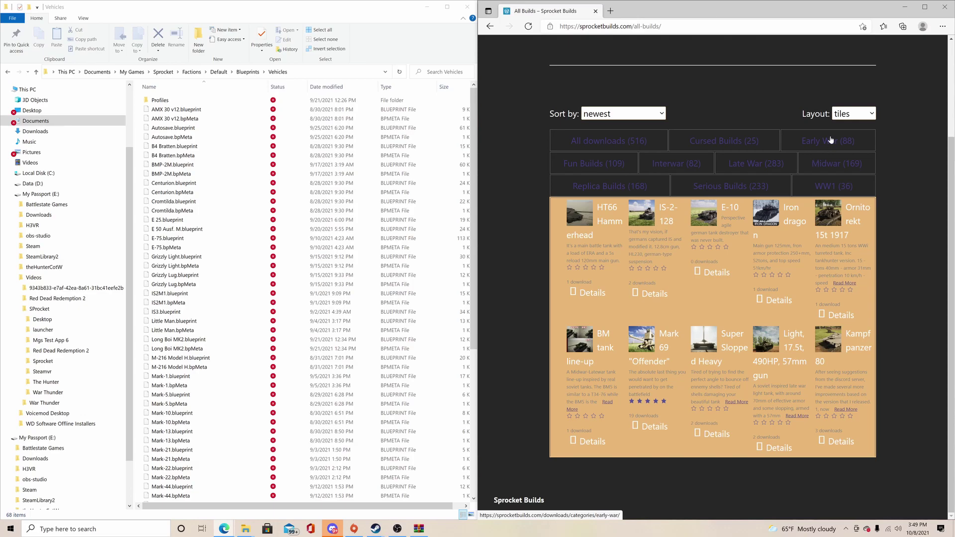
# Try a category filter, switch the build listing to list layout, and reload the page
pyautogui.click(617, 191)
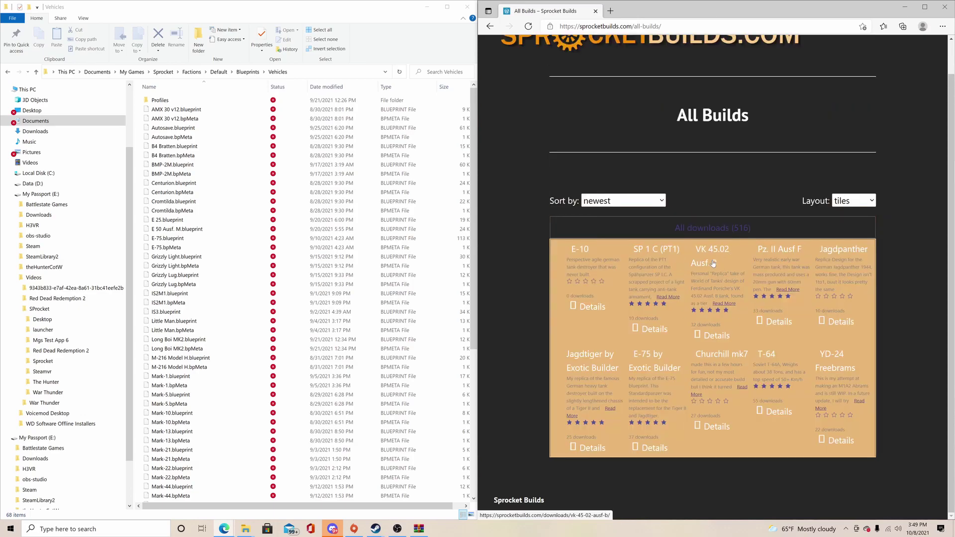
pyautogui.click(854, 201)
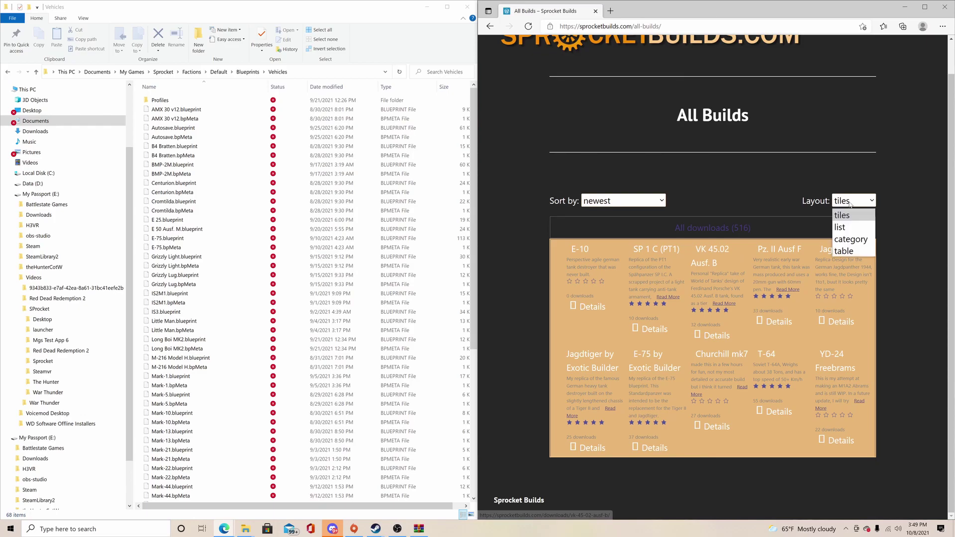
pyautogui.click(846, 226)
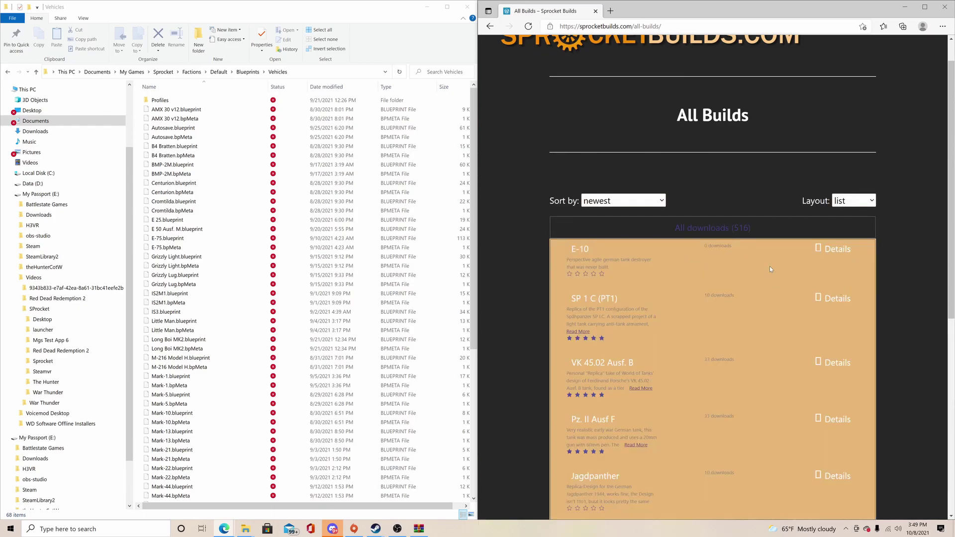
pyautogui.click(528, 25)
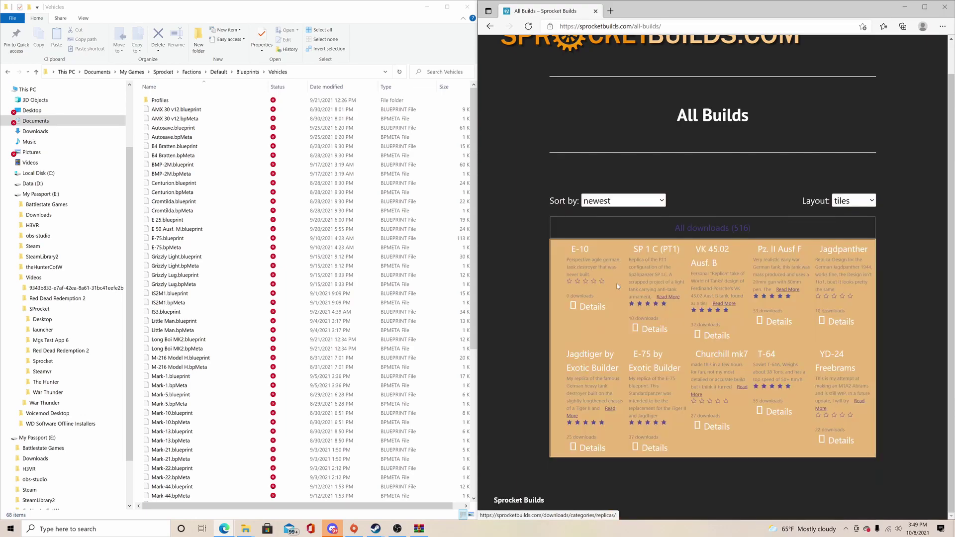
# Open the VK 45.02 Ausf. B build page and download its blueprint zip into WinRAR
pyautogui.click(707, 251)
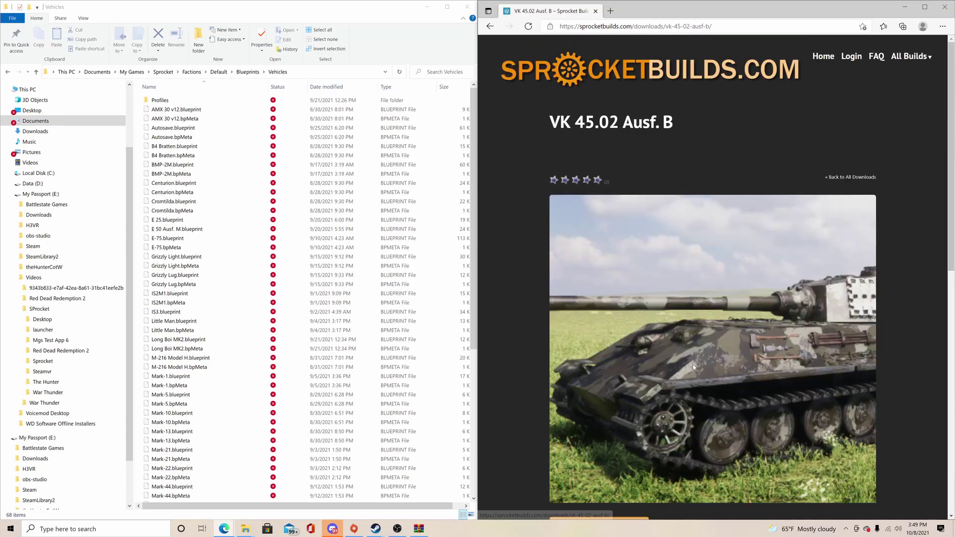
pyautogui.scroll(-5, 677, 372)
pyautogui.scroll(-1, 676, 368)
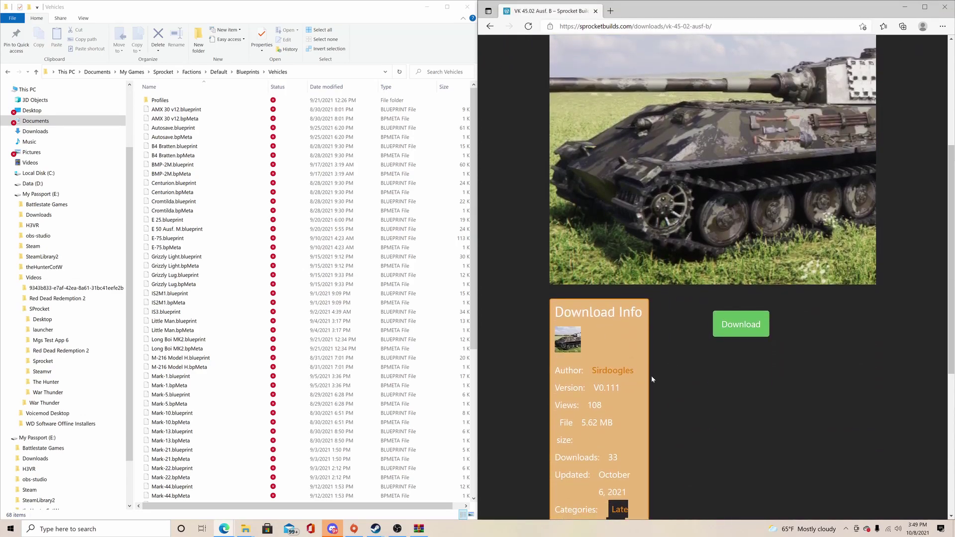
pyautogui.scroll(-2, 652, 375)
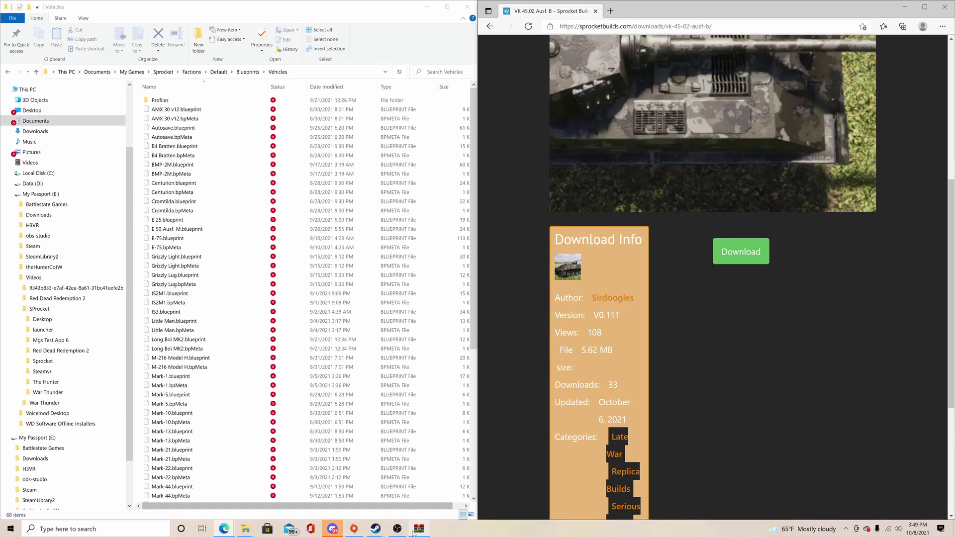
pyautogui.click(419, 528)
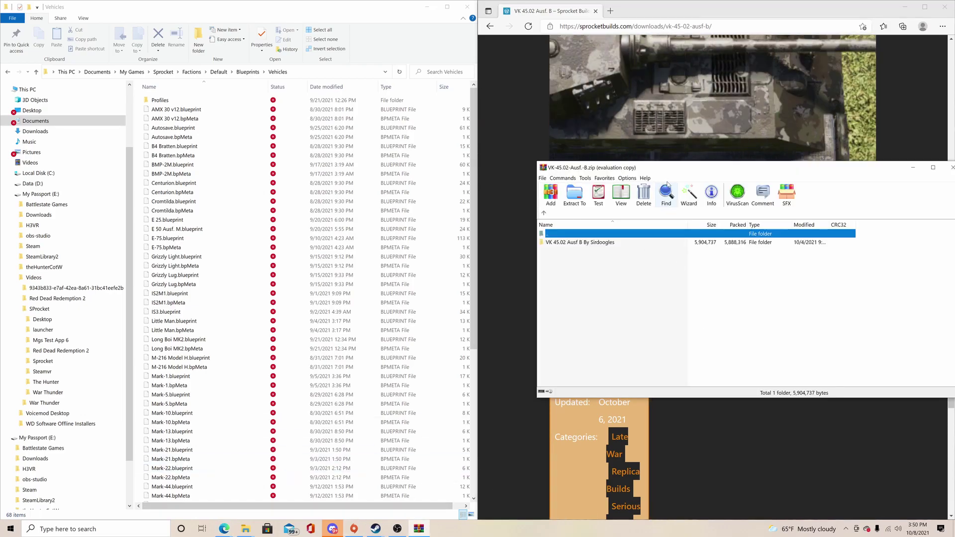
pyautogui.moveTo(655, 167); pyautogui.dragTo(602, 80)
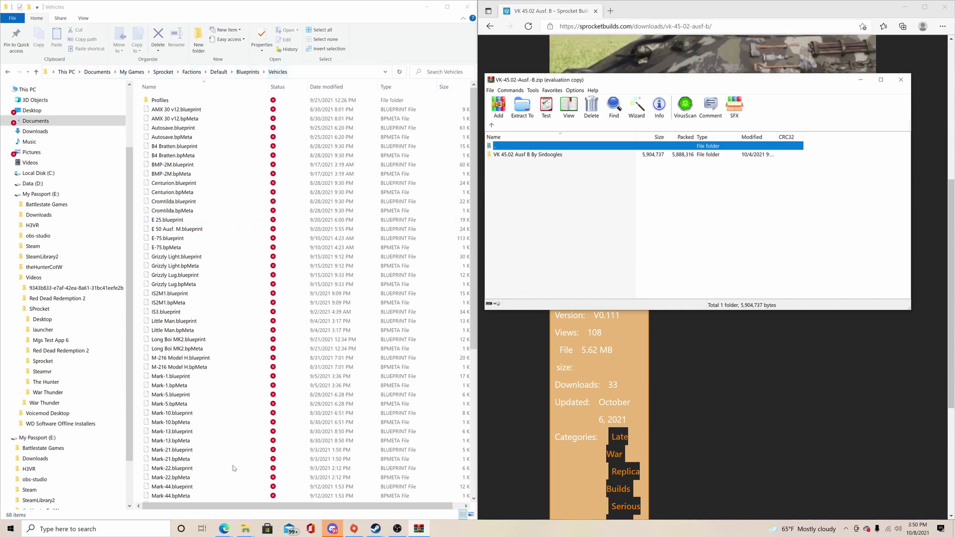
# Open a second File Explorer window showing the Documents folder
pyautogui.rightClick(245, 529)
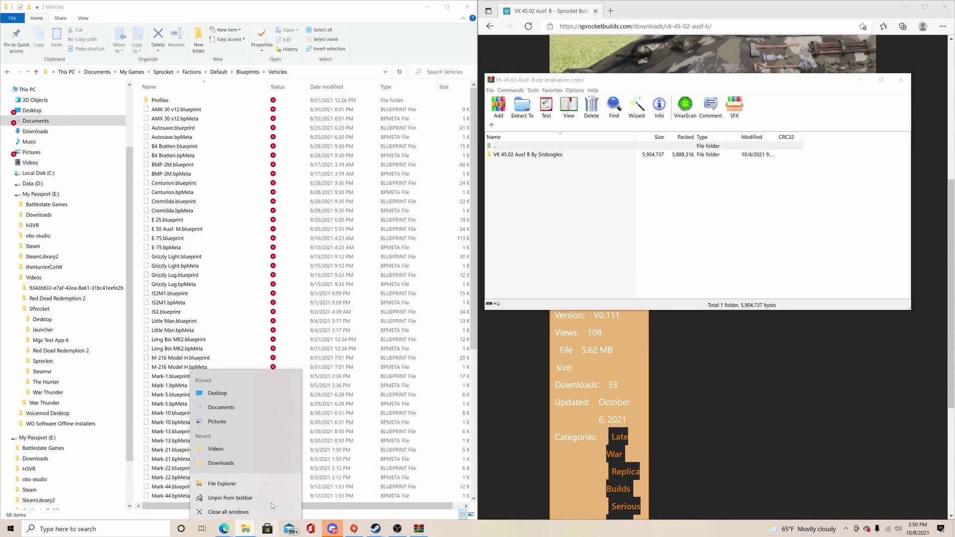
pyautogui.click(243, 481)
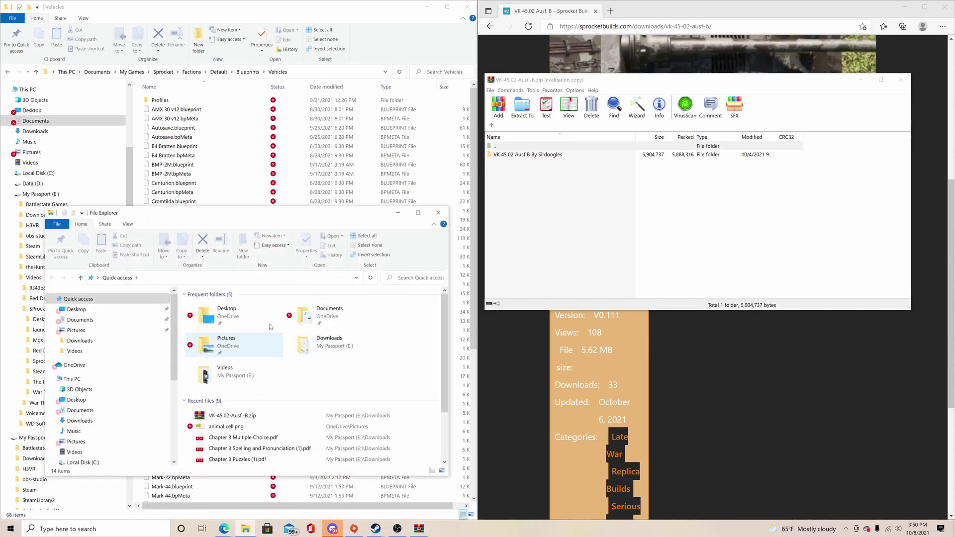
pyautogui.moveTo(271, 214); pyautogui.dragTo(290, 102)
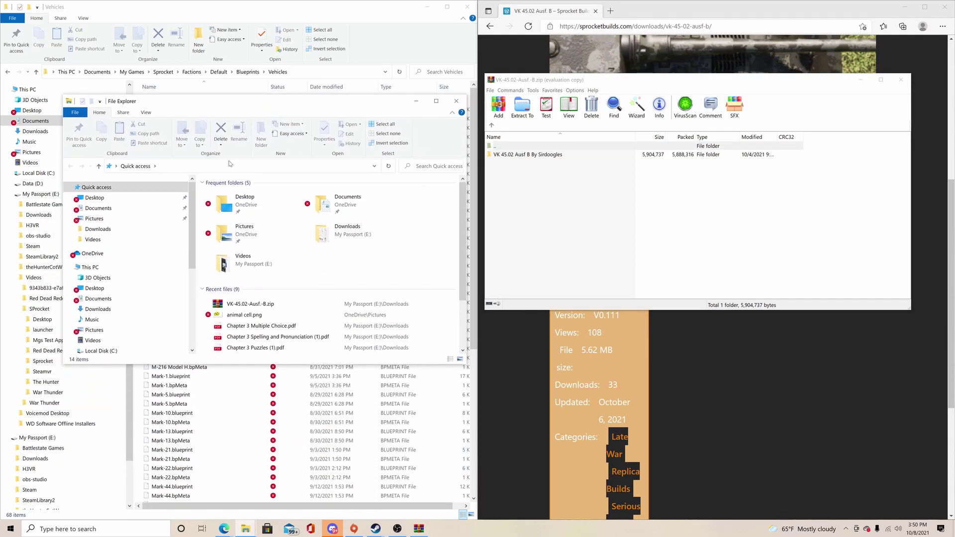
pyautogui.click(117, 209)
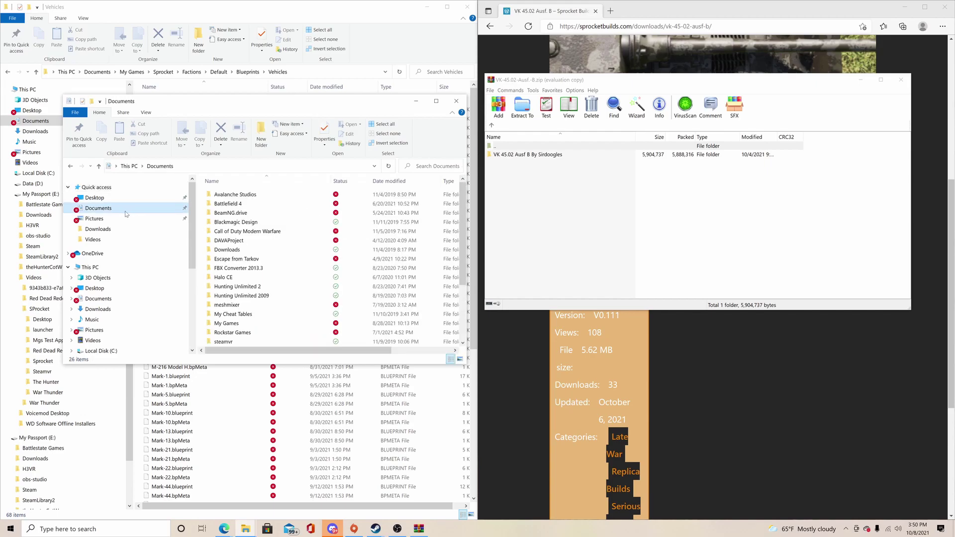
# Navigate through My Games, Sprocket and Factions into the Default faction folder
pyautogui.doubleClick(227, 323)
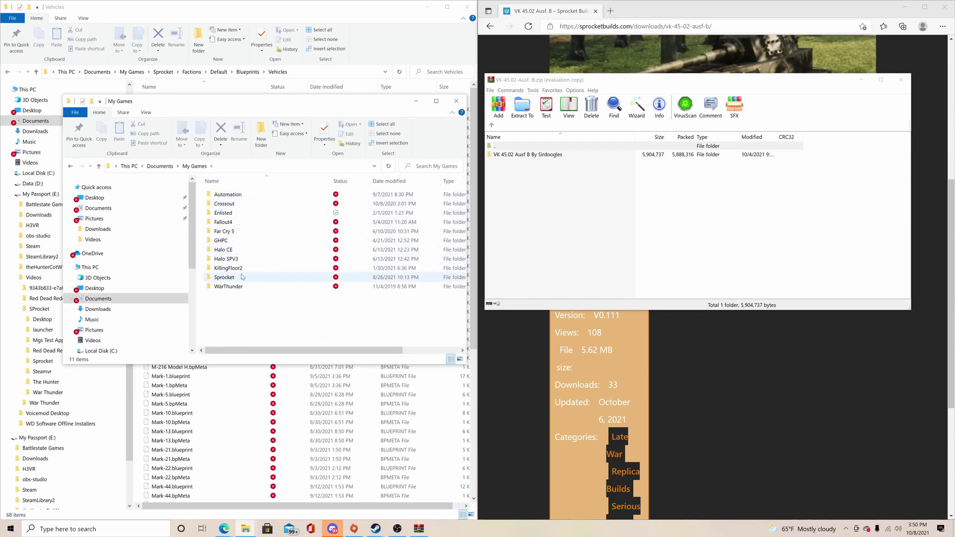
pyautogui.doubleClick(242, 277)
pyautogui.doubleClick(222, 194)
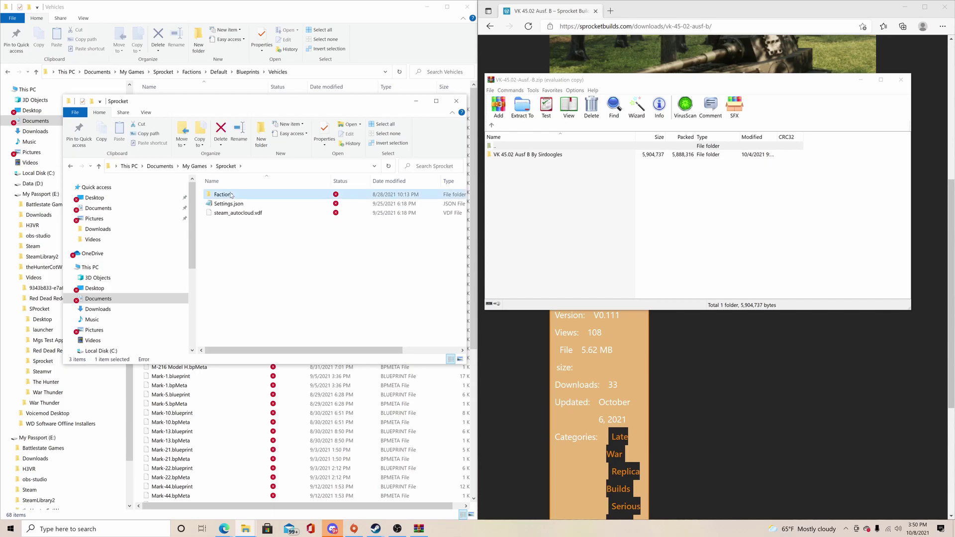
pyautogui.doubleClick(233, 194)
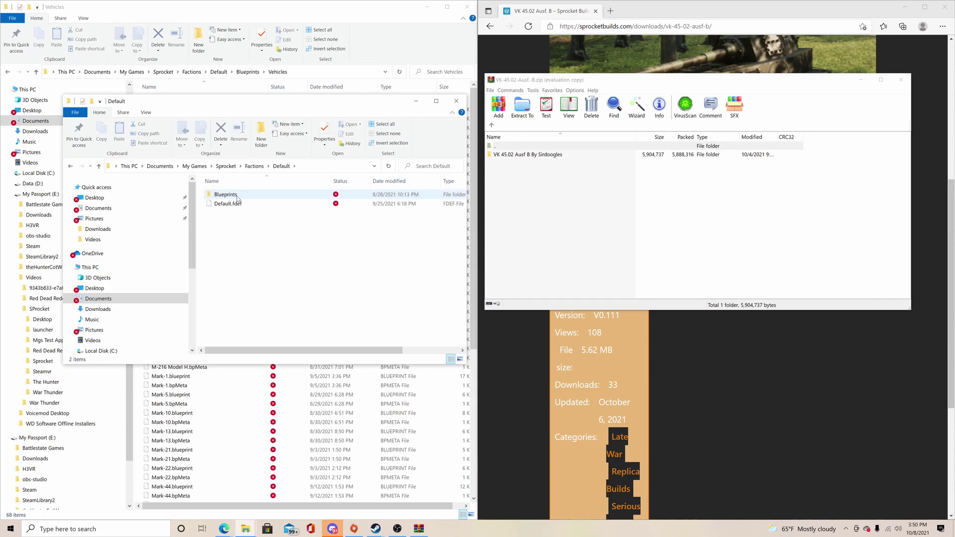
# Enter Blueprints, then Vehicles, and scroll through its file list
pyautogui.doubleClick(273, 194)
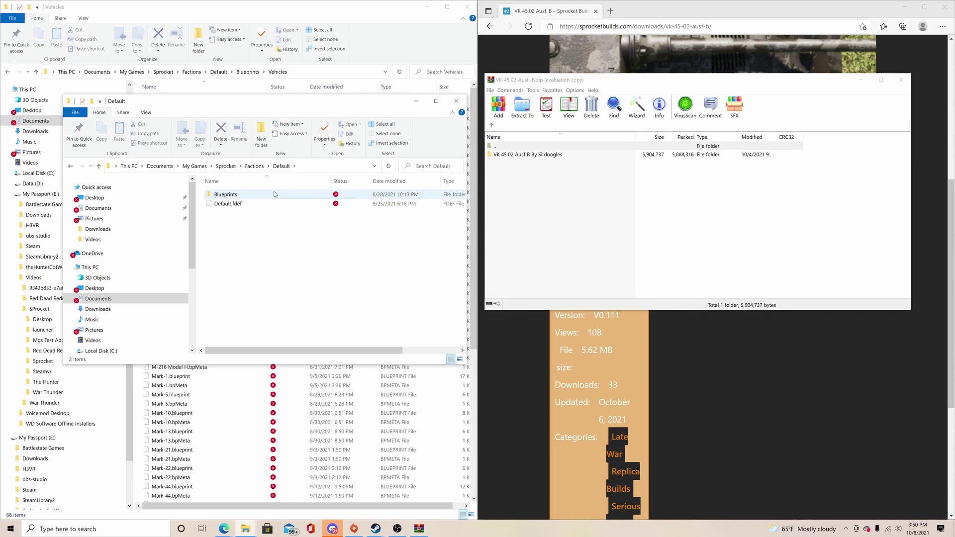
pyautogui.doubleClick(265, 194)
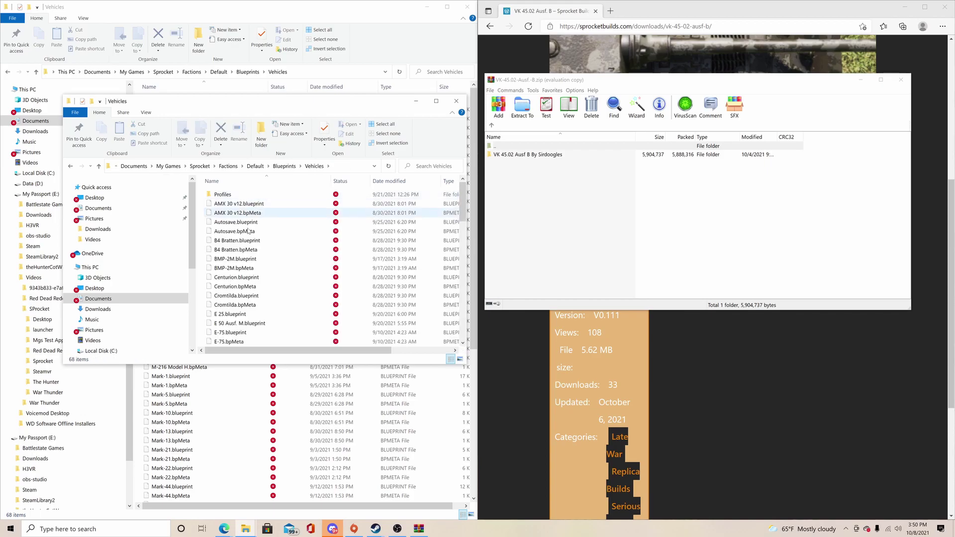
pyautogui.scroll(-5, 272, 204)
pyautogui.scroll(-5, 272, 259)
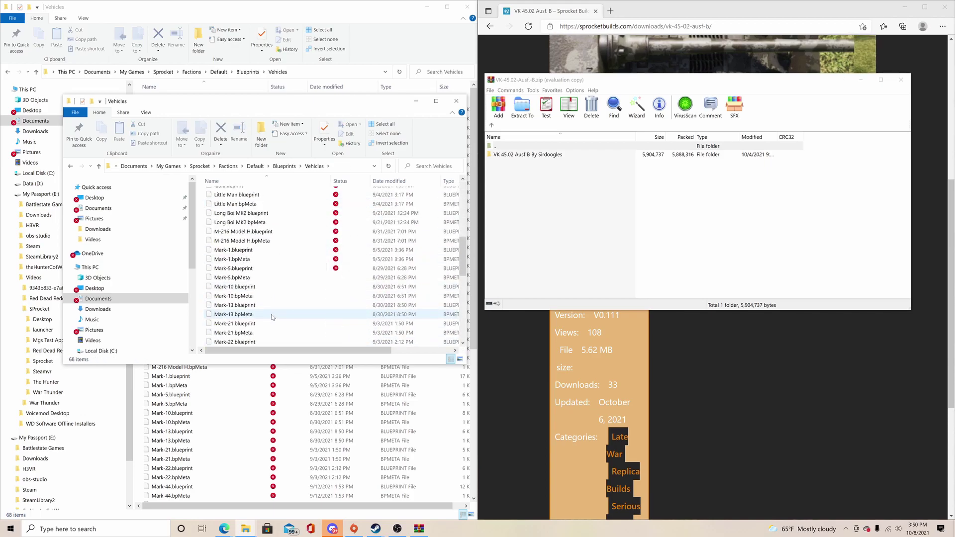
pyautogui.scroll(-4, 270, 314)
pyautogui.scroll(-3, 271, 314)
pyautogui.scroll(5, 277, 304)
pyautogui.scroll(10, 278, 305)
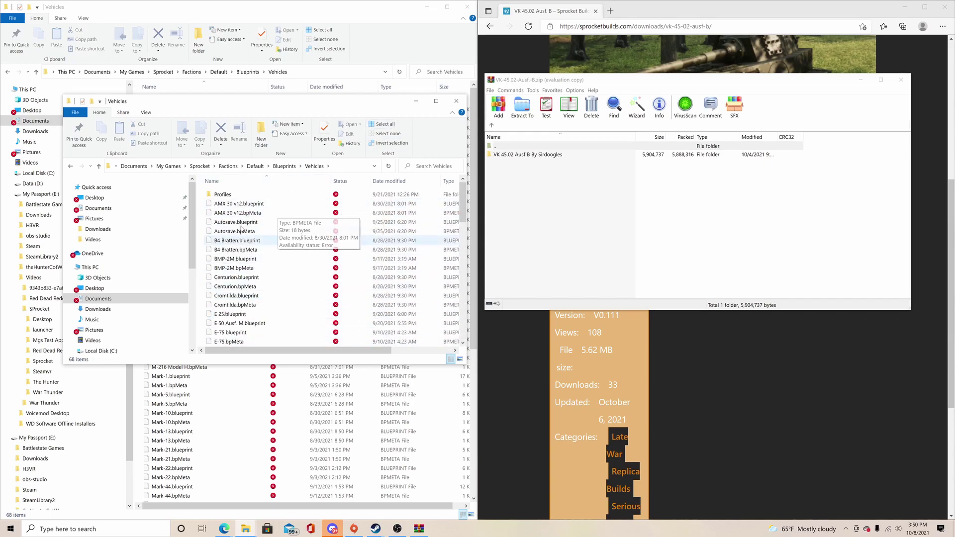
# Copy the VK 45.02 Ausf B .blueprint and .bpMeta files into Vehicles, then close WinRAR
pyautogui.doubleClick(531, 156)
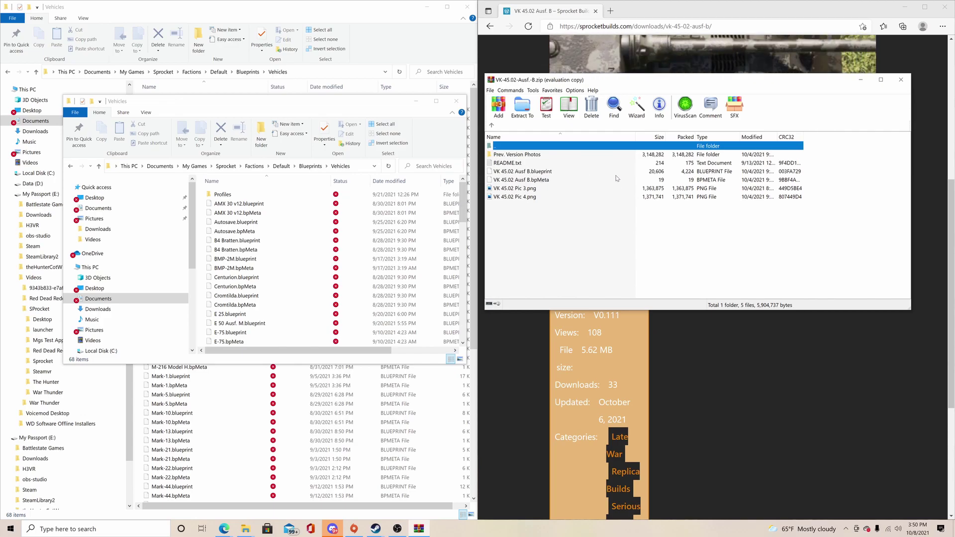
pyautogui.moveTo(771, 171); pyautogui.dragTo(769, 180)
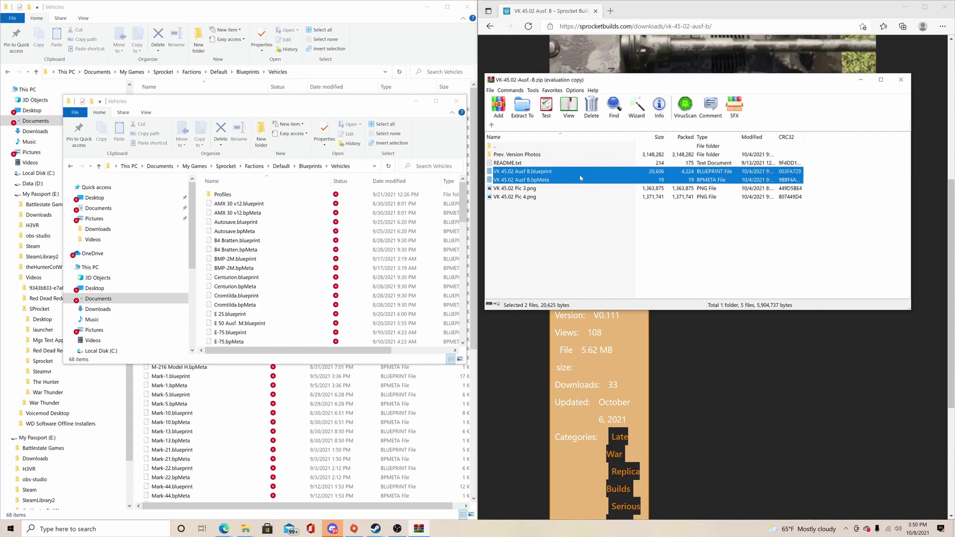
pyautogui.moveTo(580, 178); pyautogui.dragTo(346, 223)
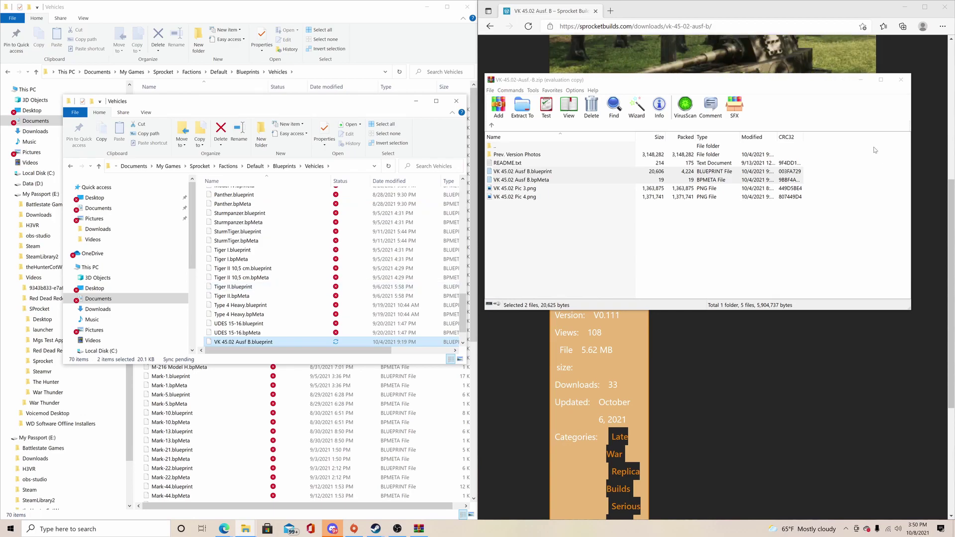
pyautogui.click(901, 79)
pyautogui.scroll(3, 848, 300)
pyautogui.scroll(3, 848, 300)
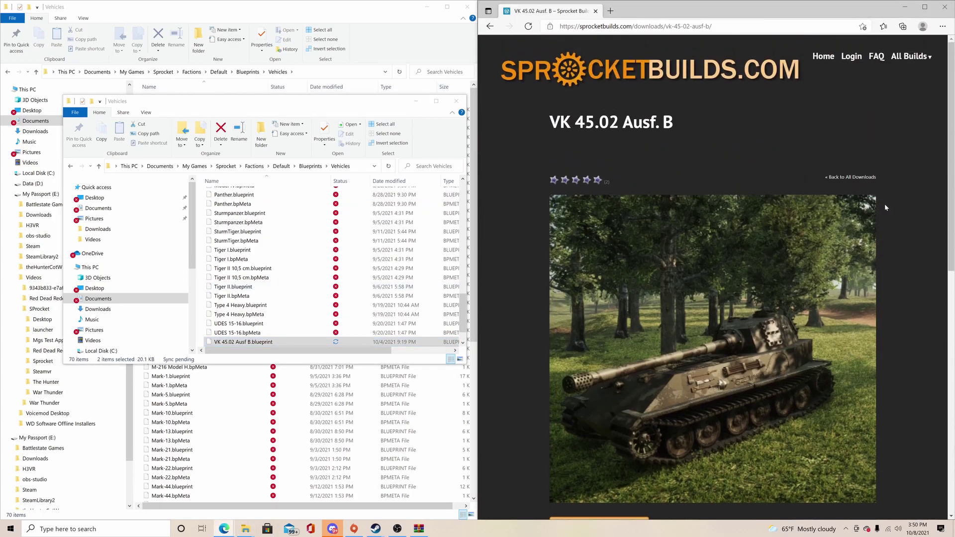
# Sign in to Sprocket Builds with a Steam account via the Login page
pyautogui.click(851, 56)
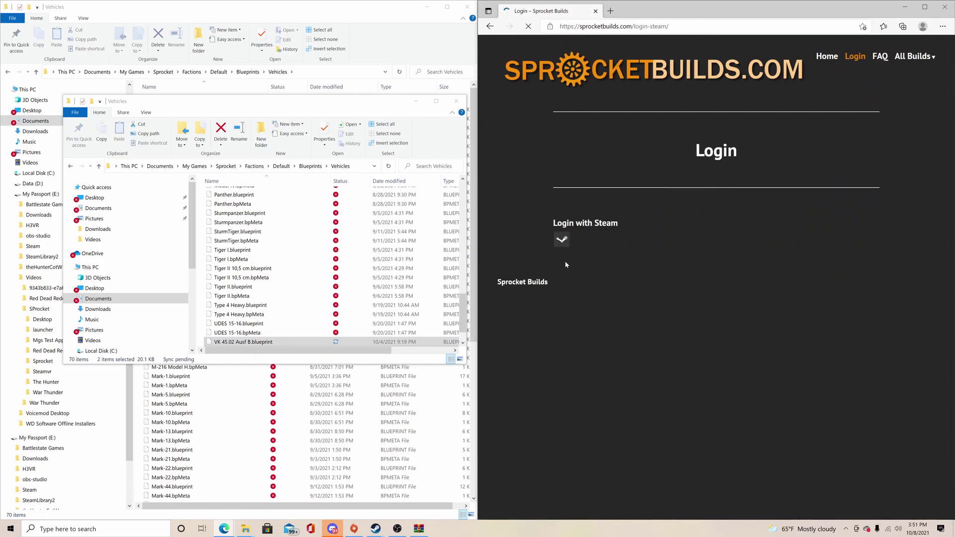
pyautogui.click(541, 206)
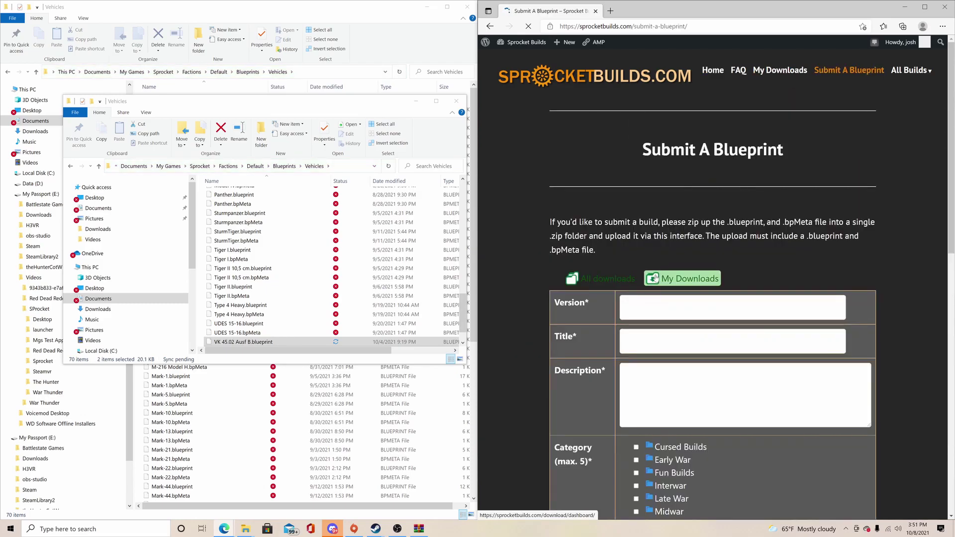
# Browse the Submit A Blueprint form, opening and cancelling the file chooser
pyautogui.scroll(-2, 655, 278)
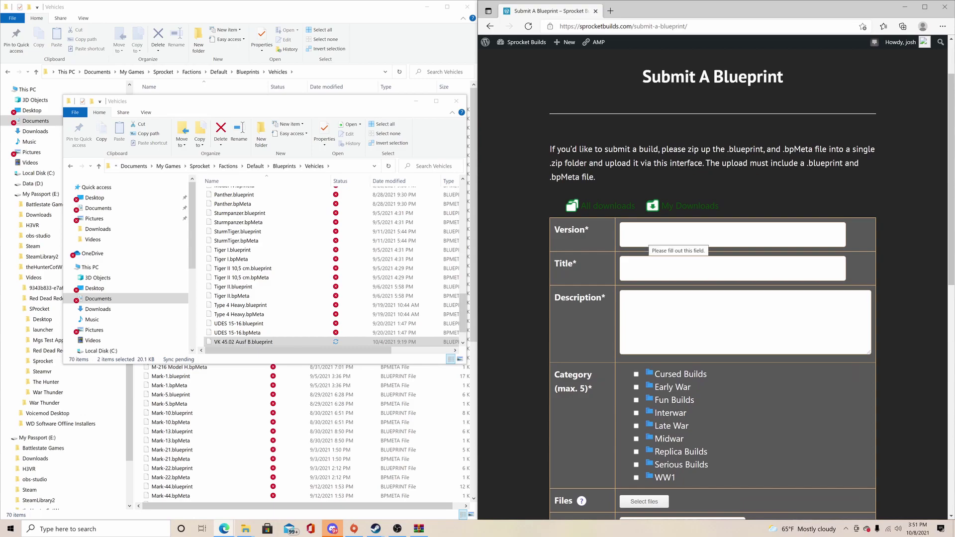
pyautogui.scroll(-2, 621, 217)
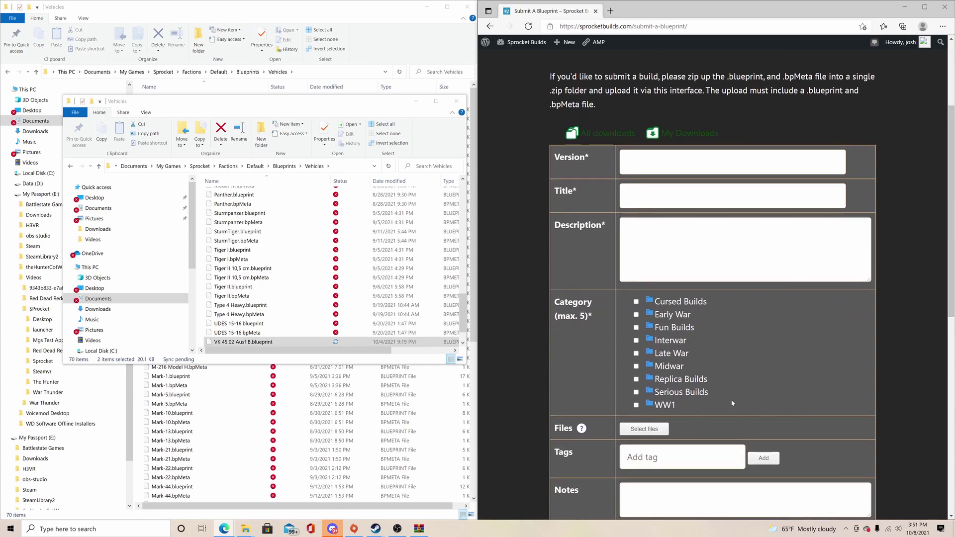
pyautogui.scroll(-2, 731, 402)
pyautogui.scroll(-2, 730, 321)
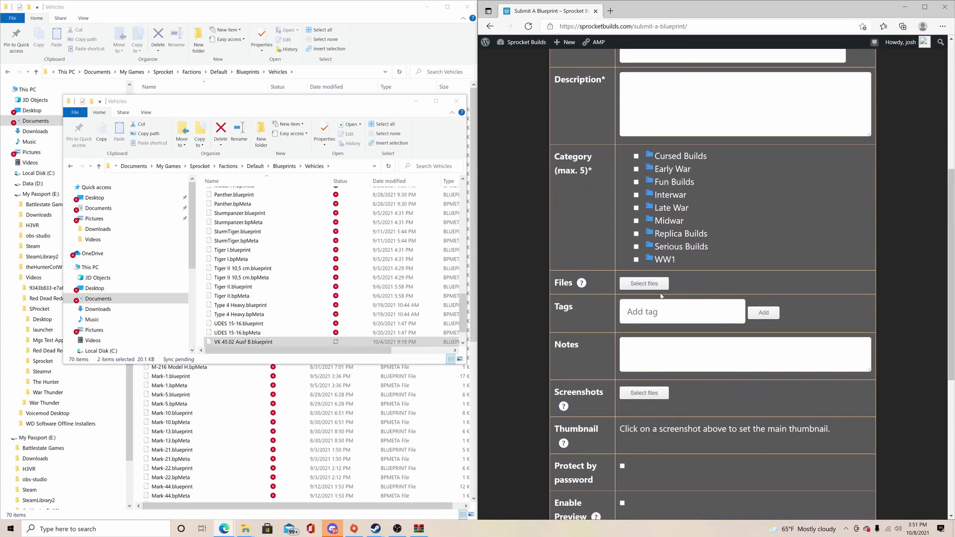
pyautogui.click(647, 285)
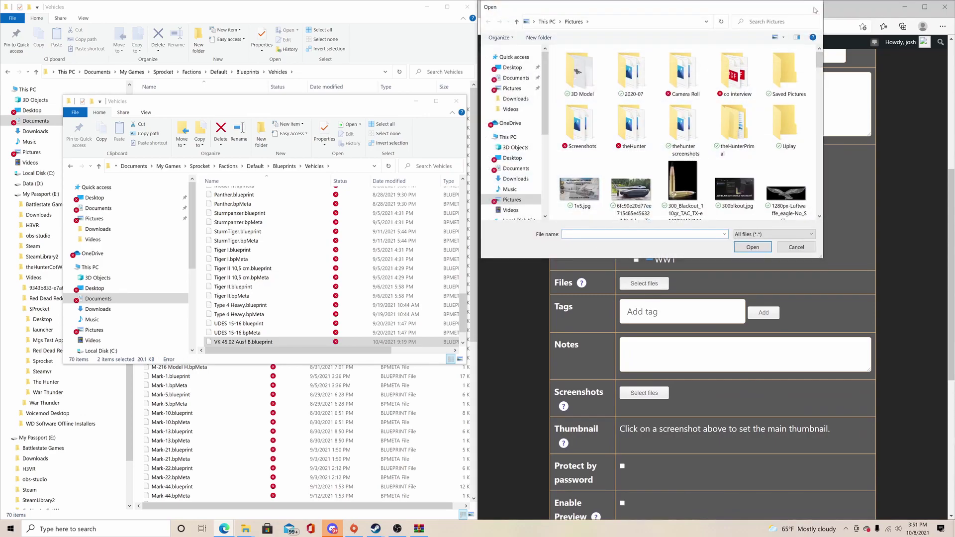
pyautogui.click(815, 8)
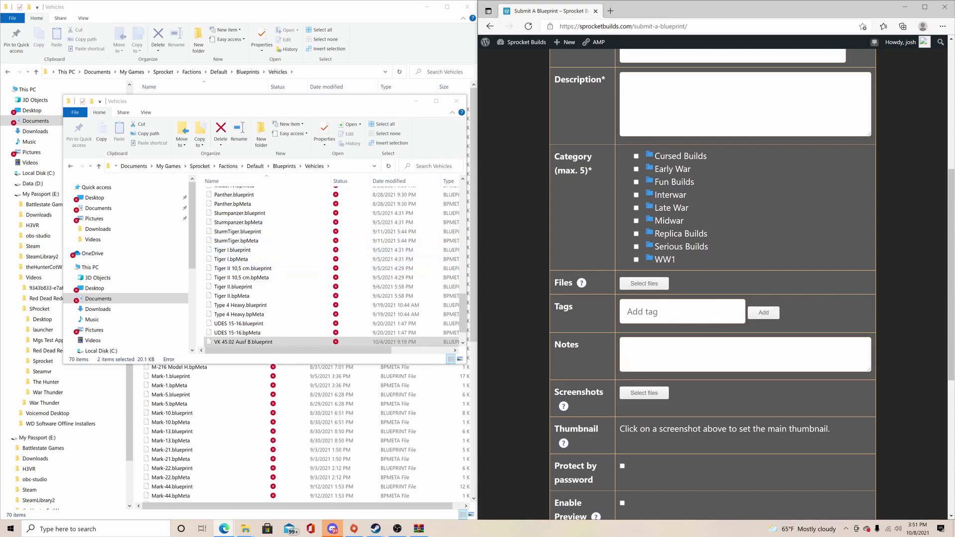
# Finish scrolling the form and launch Sprocket from the Steam library
pyautogui.scroll(-2, 706, 349)
pyautogui.scroll(-5, 664, 381)
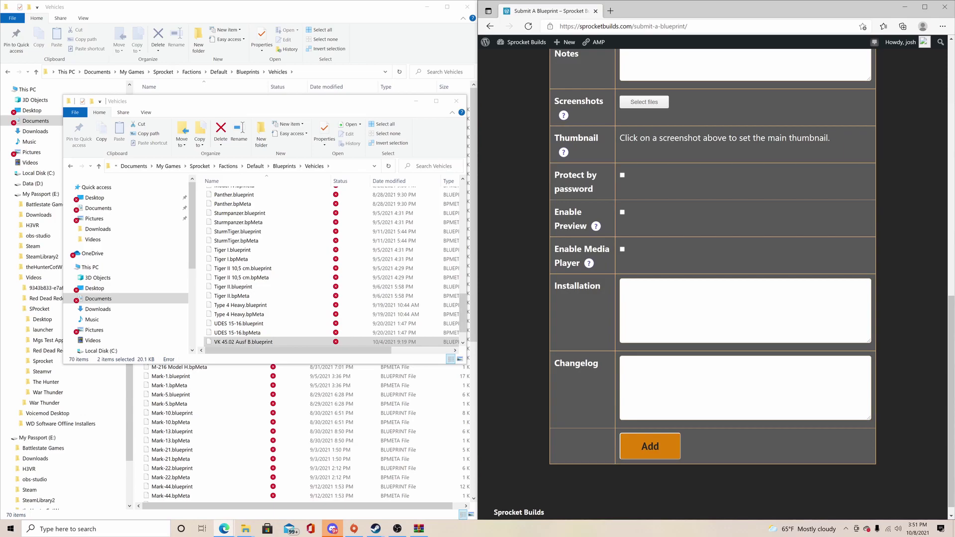
pyautogui.scroll(6, 621, 165)
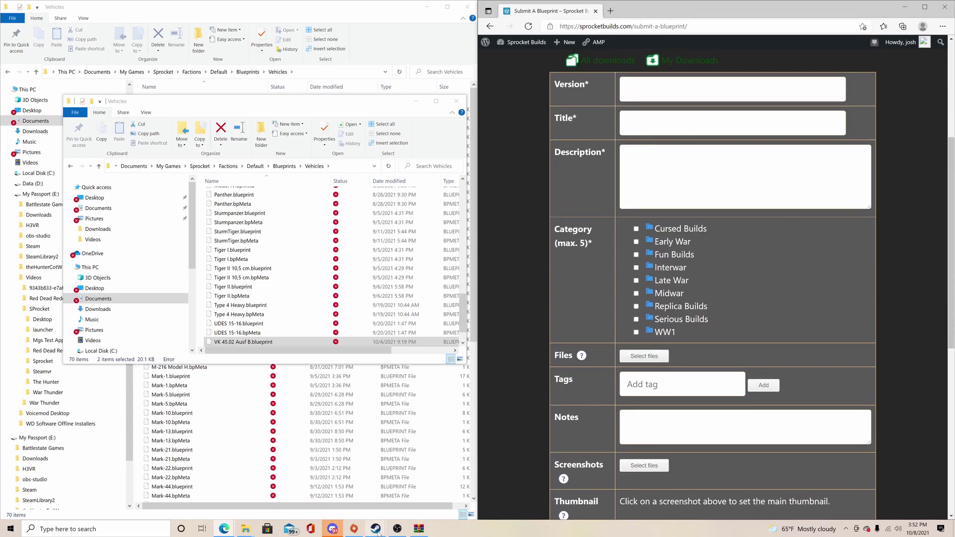
pyautogui.moveTo(375, 530)
pyautogui.click(333, 487)
pyautogui.click(155, 175)
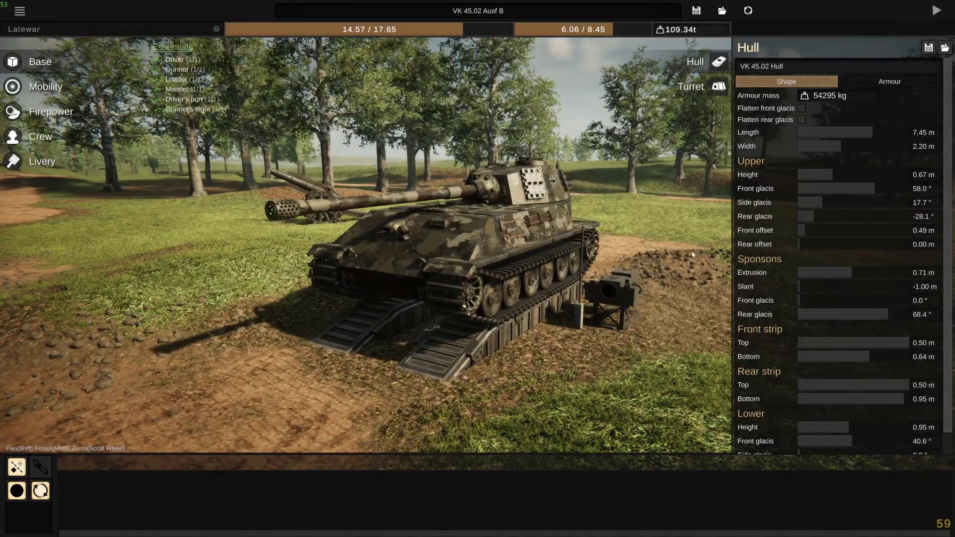
# Load the VK 45.02 Ausf B from page 2 of the saved Vehicle blueprints
pyautogui.click(721, 11)
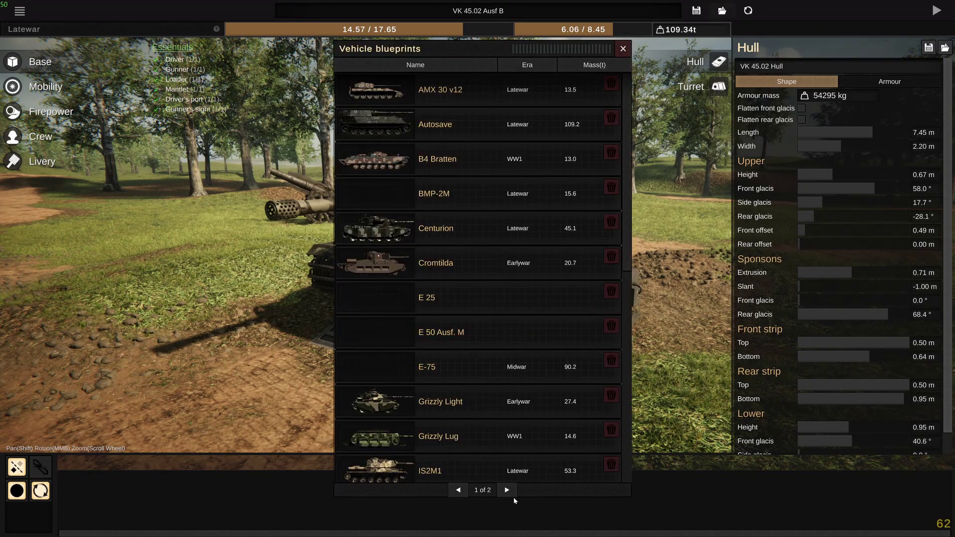
pyautogui.click(514, 491)
pyautogui.click(423, 400)
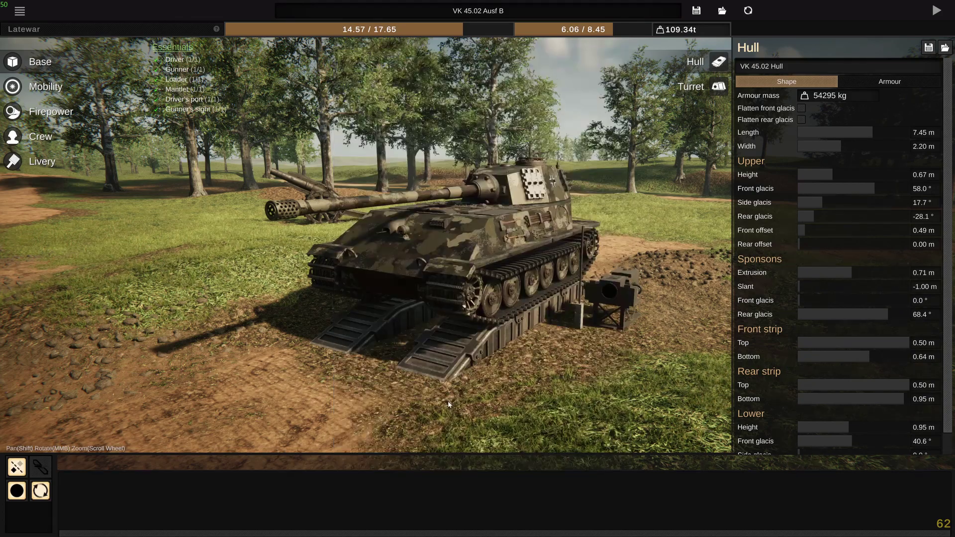